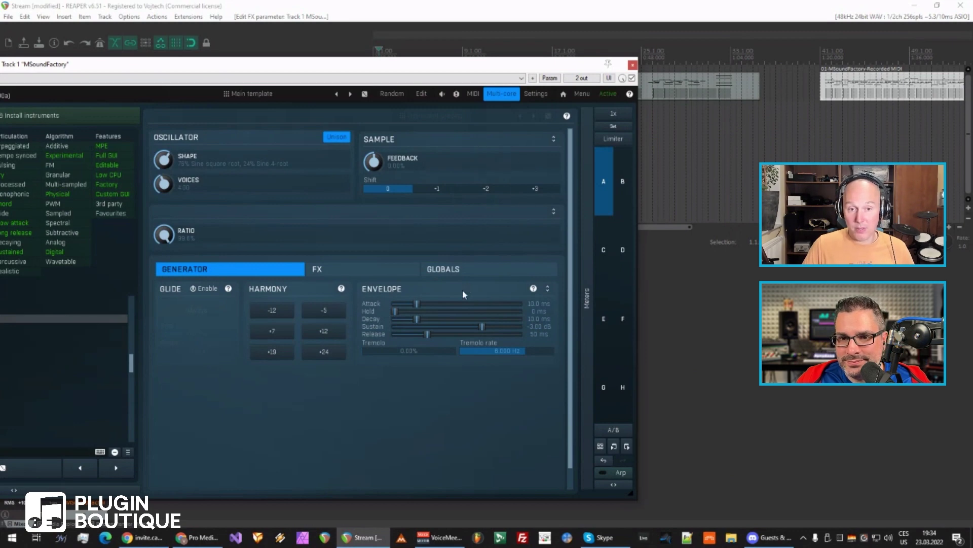
- Peek at the modular editing view, then return to the main instrument view and host
left_click(416, 95)
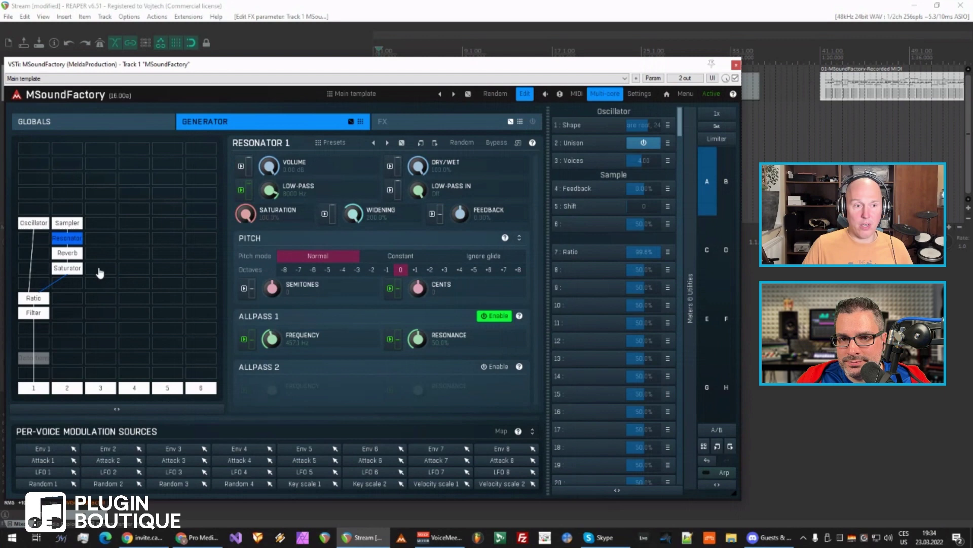
left_click(525, 93)
left_click(863, 397)
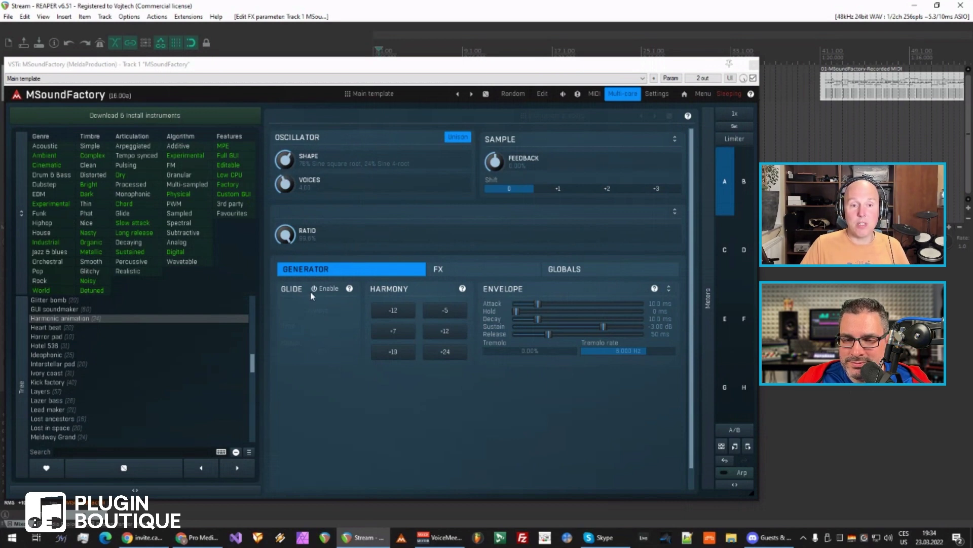
- Inspect the Glide and Shape multiparameter group settings, then close both editors
right_click(324, 286)
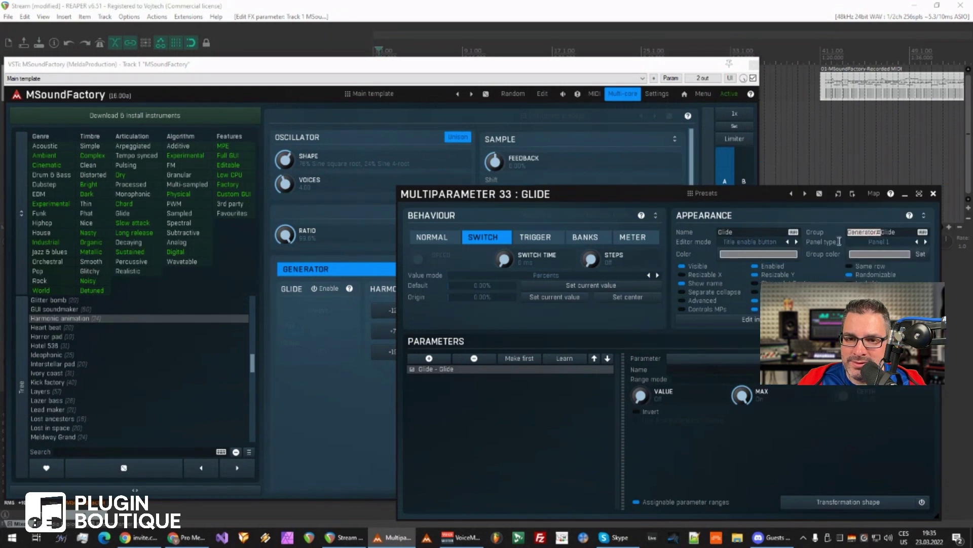
key("Escape")
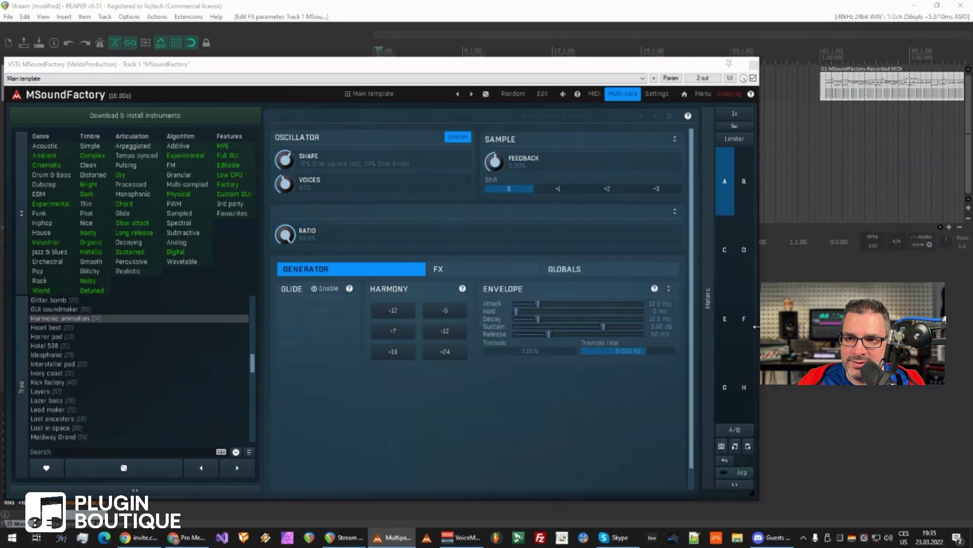
left_click(285, 161)
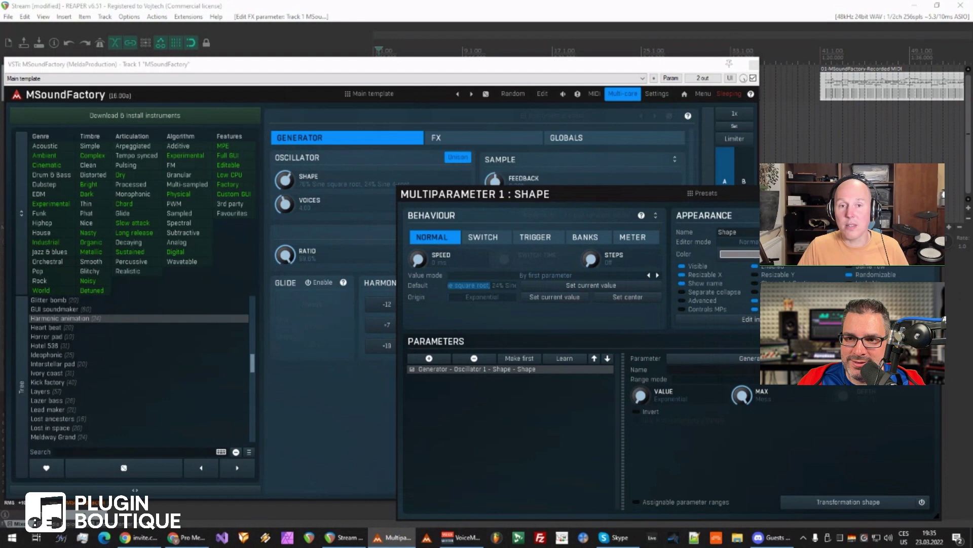
key("Escape")
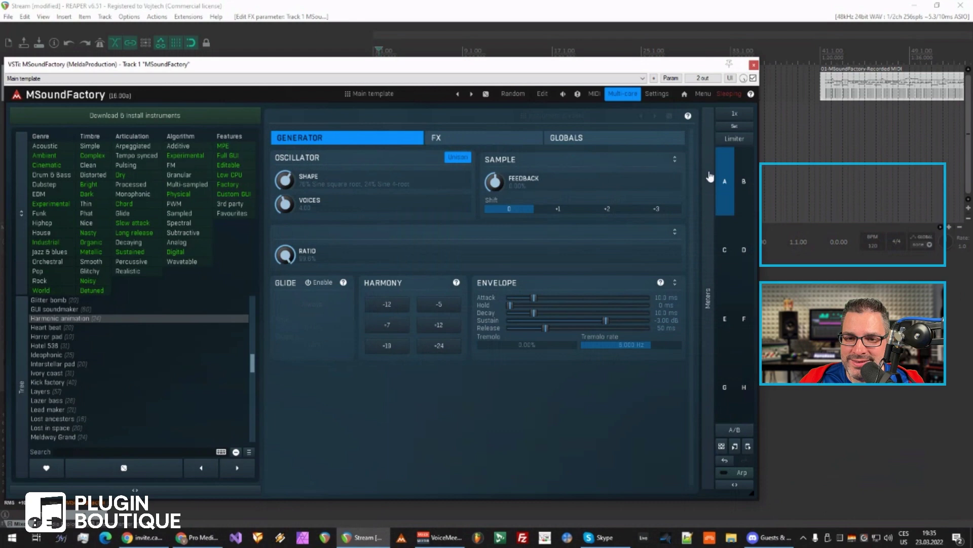
- Load Meldway Grand into slot B, then go back to the template in slot A
left_click(745, 181)
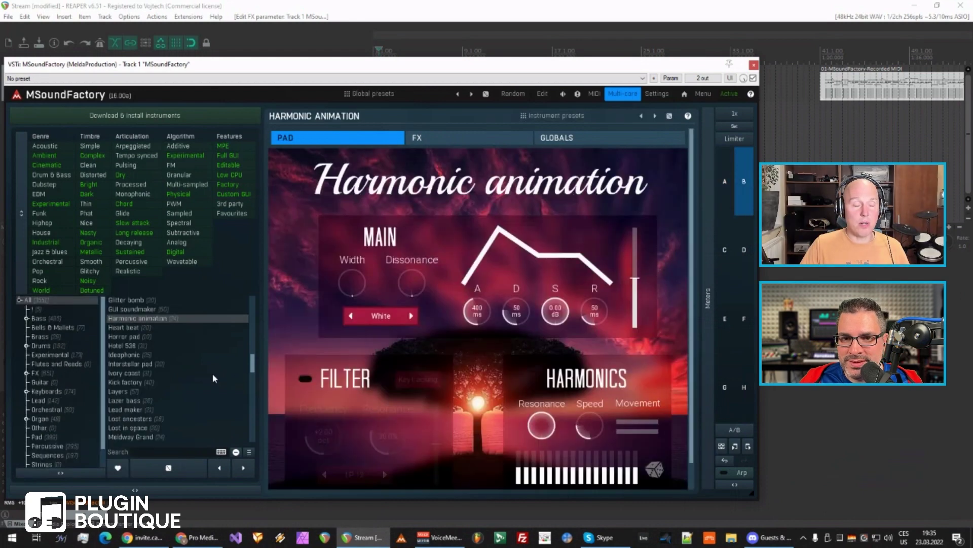
scroll(211, 376, "down", 3)
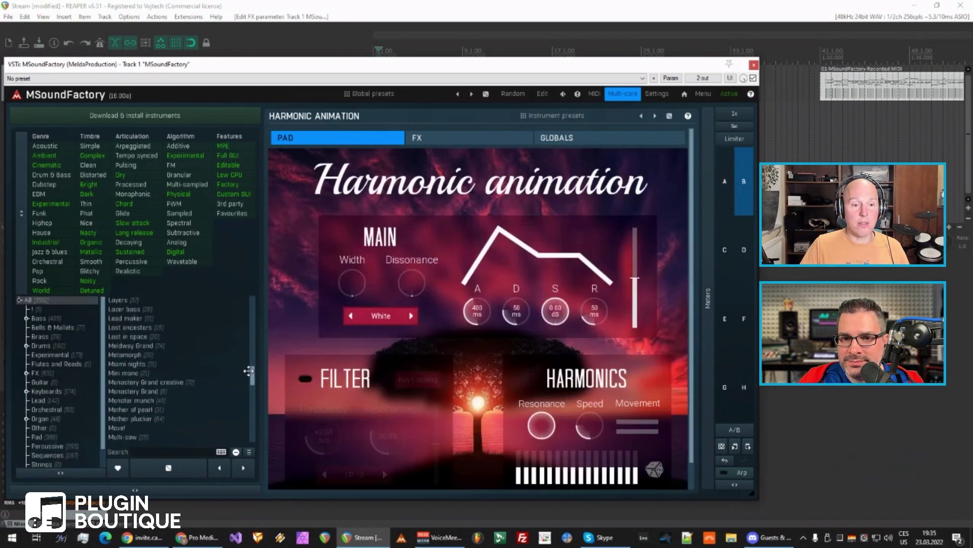
left_click(142, 345)
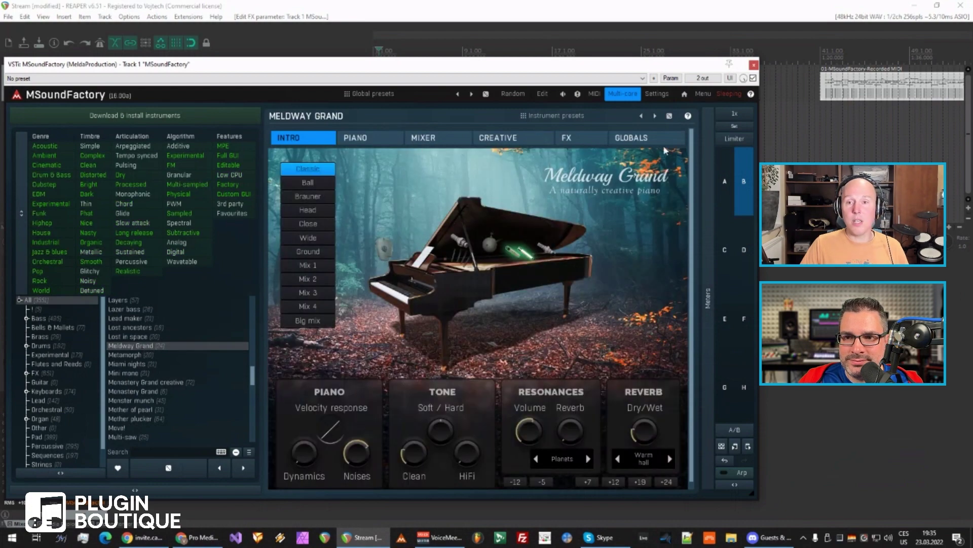
left_click(723, 185)
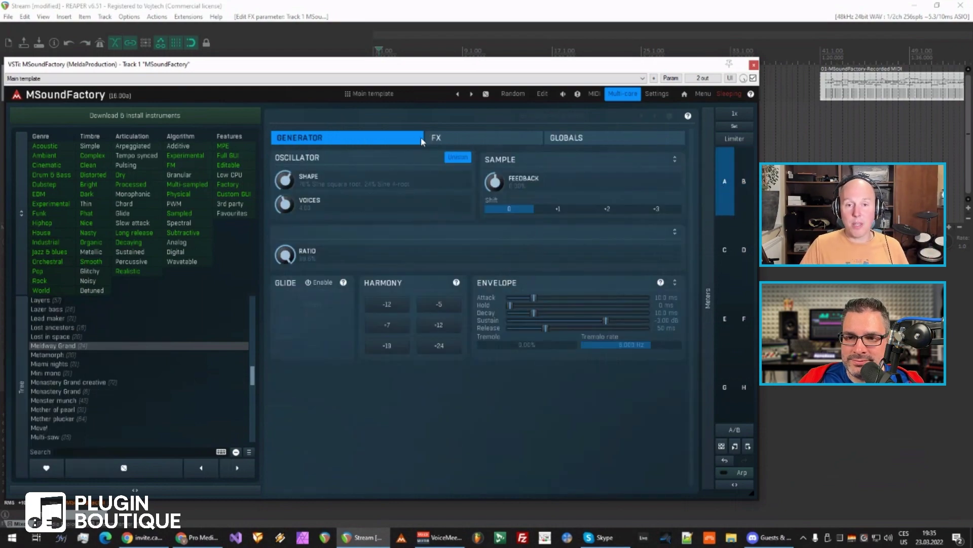
left_click(433, 145)
left_click(393, 144)
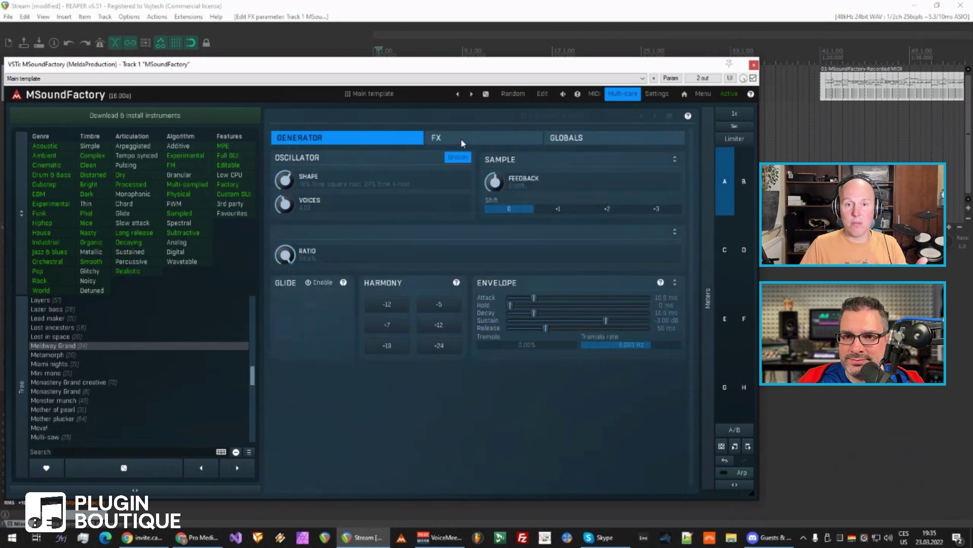
left_click(462, 139)
left_click(580, 138)
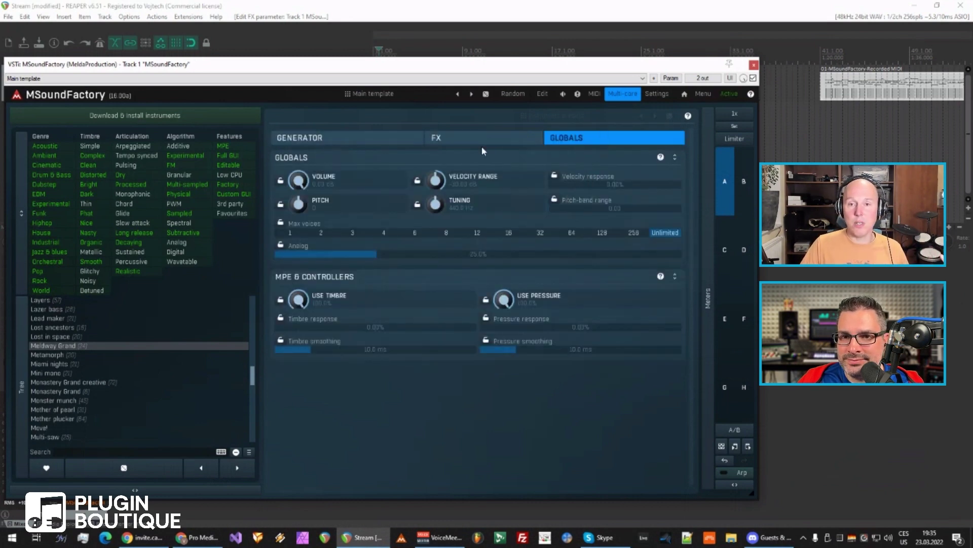
left_click(358, 141)
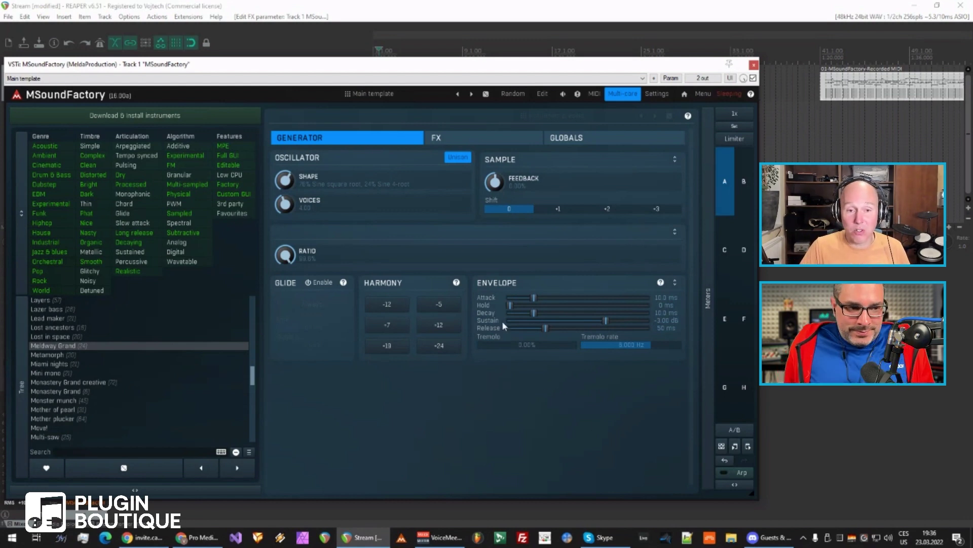
- Delete multiparameters 31–57 in the multiparameter manager and save the project
right_click(537, 297)
left_click(620, 415)
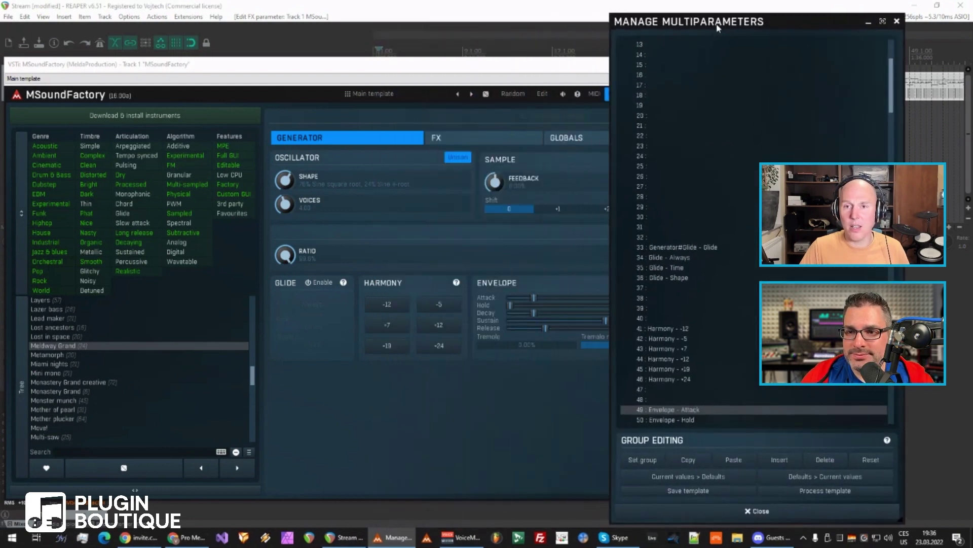
left_click_drag(479, 28, 752, 18)
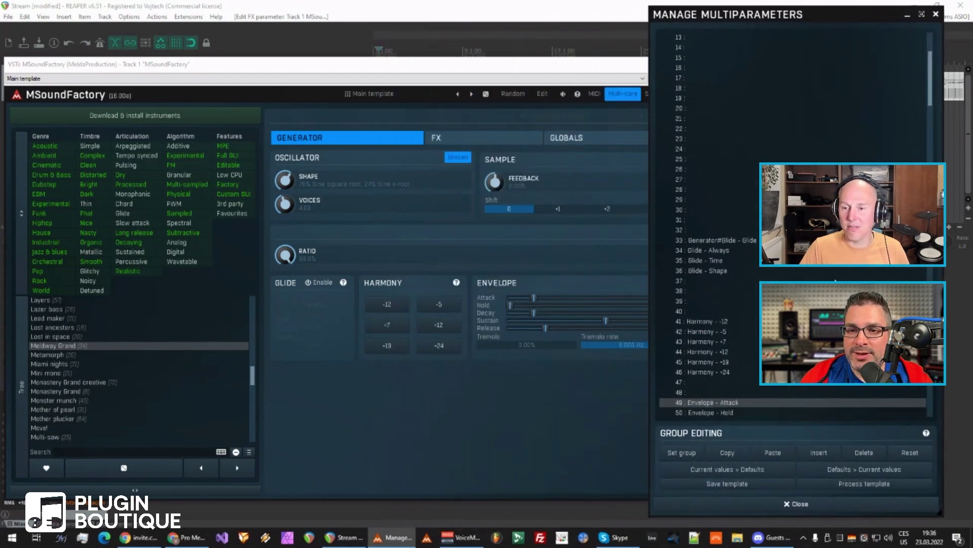
scroll(791, 228, "down", 2)
scroll(791, 229, "down", 3)
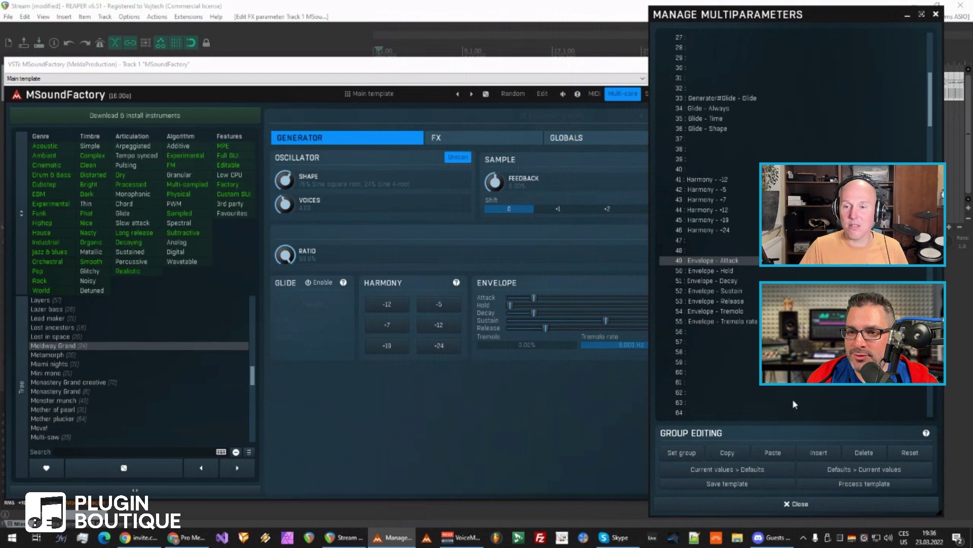
left_click(741, 80)
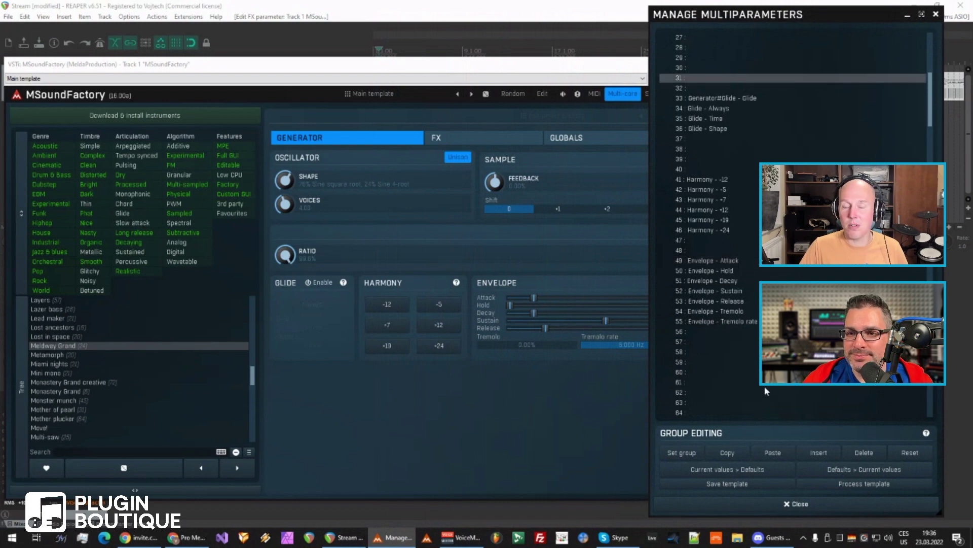
left_click(715, 346, "shift")
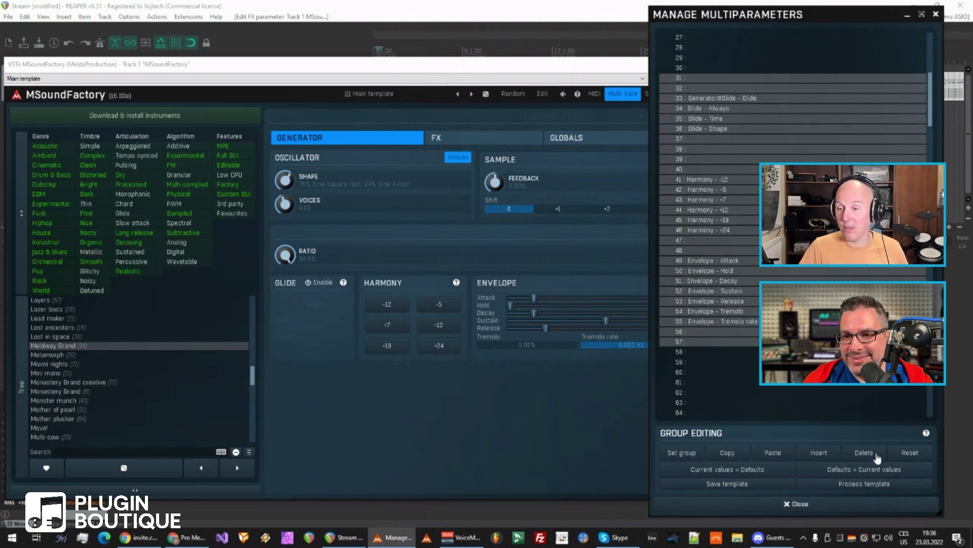
left_click(908, 455)
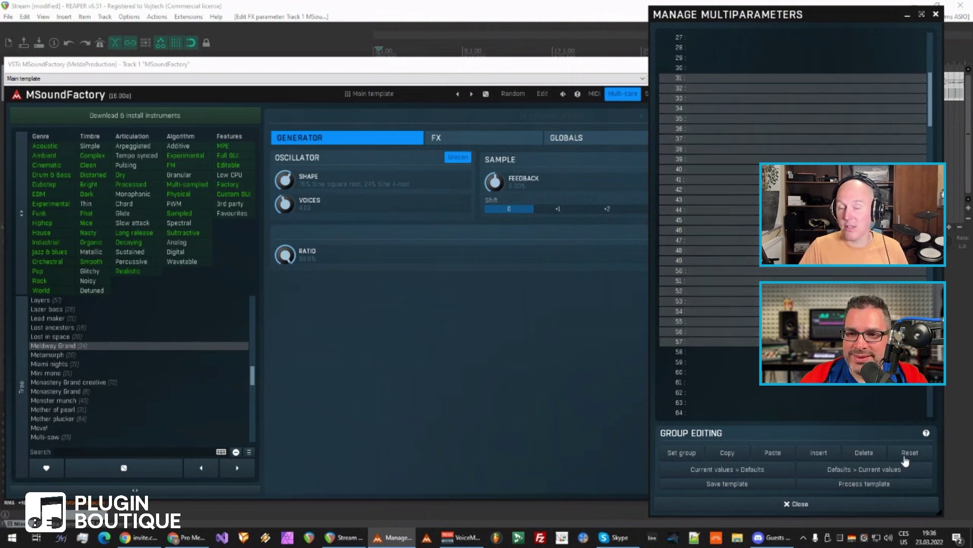
left_click(804, 506)
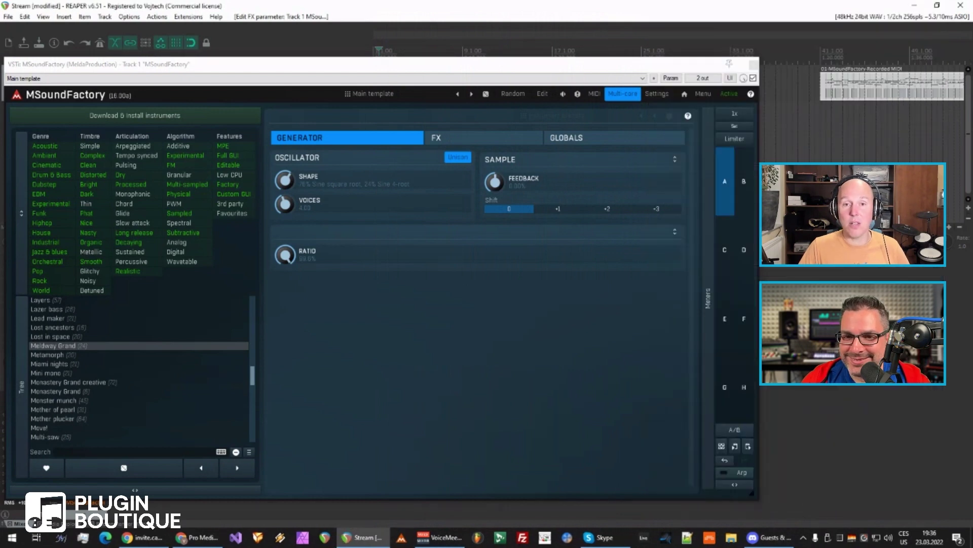
key("ctrl+s")
- Turn off the reverb on the FX page and review the modular FX chain before exiting
left_click(448, 138)
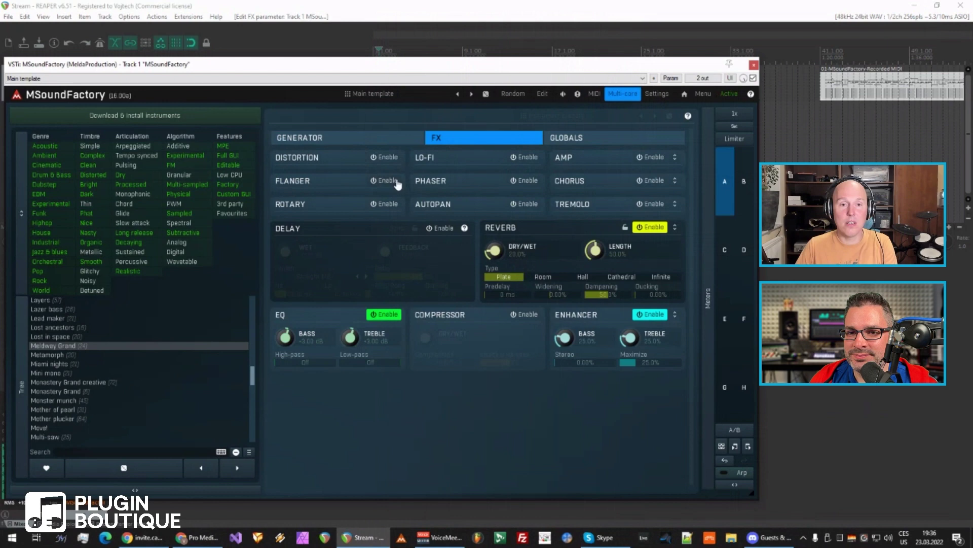
left_click(643, 228)
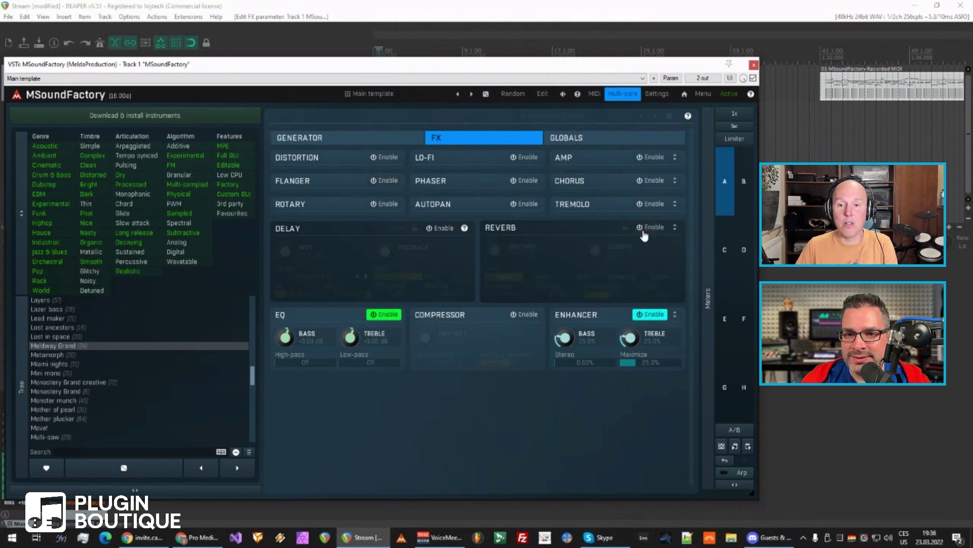
left_click(543, 93)
left_click(533, 122)
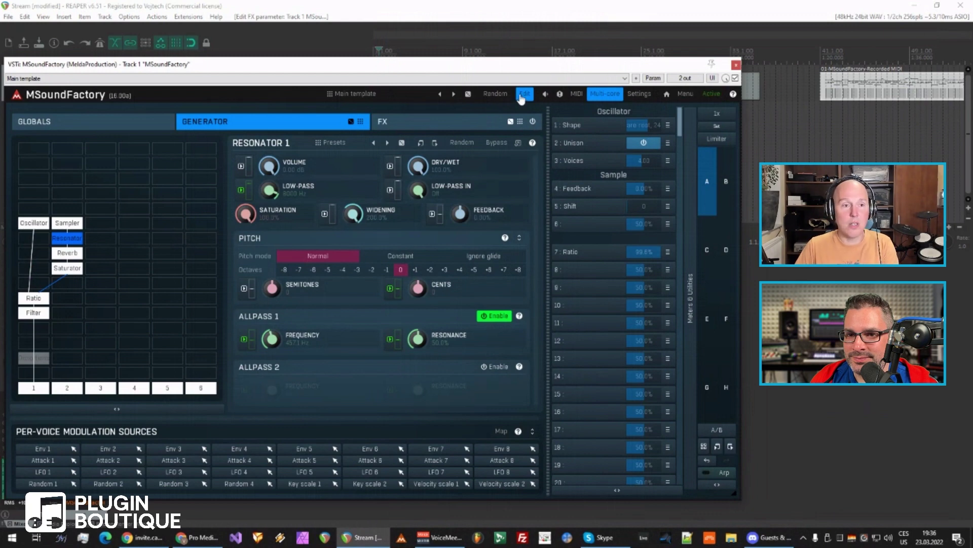
left_click(424, 124)
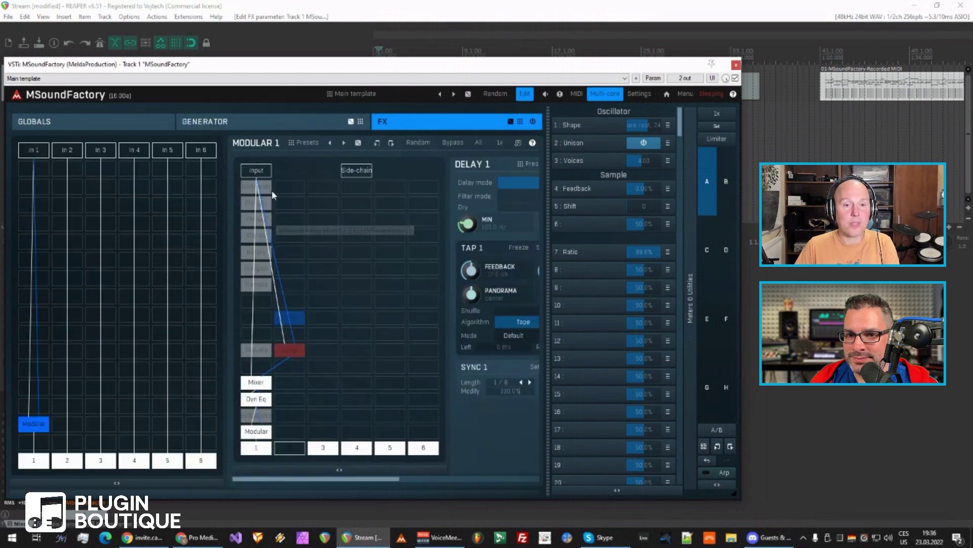
left_click(527, 93)
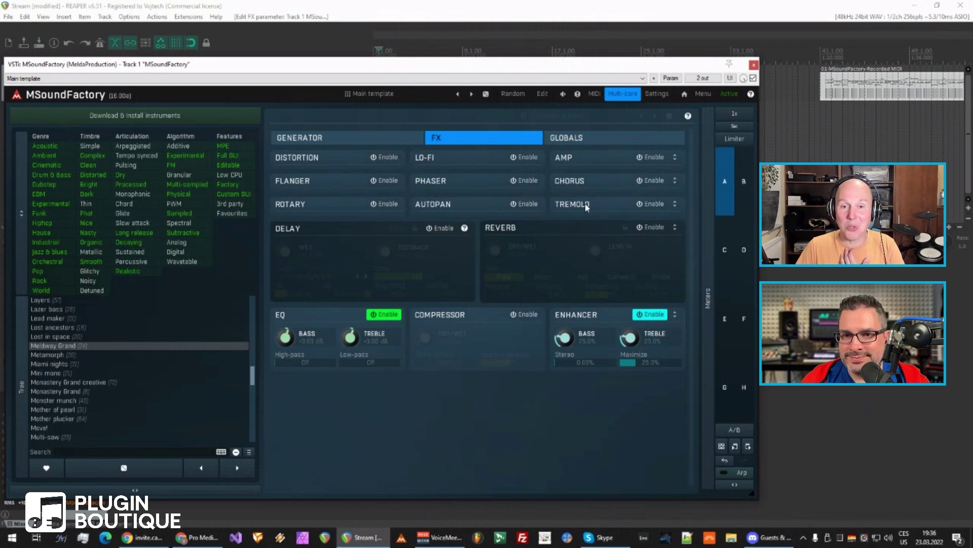
- Delete FX multiparameter rows 148–173 (Distortion through Tremolo) in the manager
right_click(656, 210)
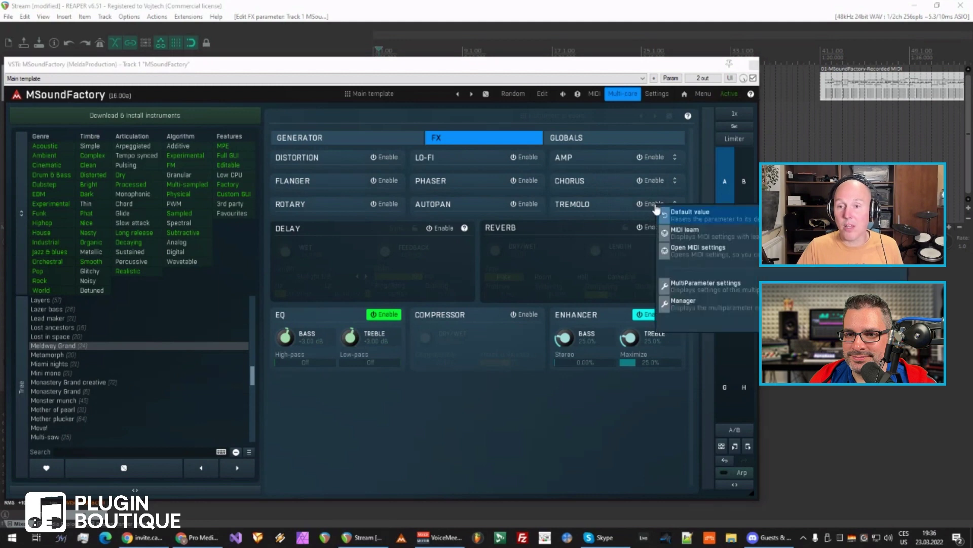
left_click(730, 304)
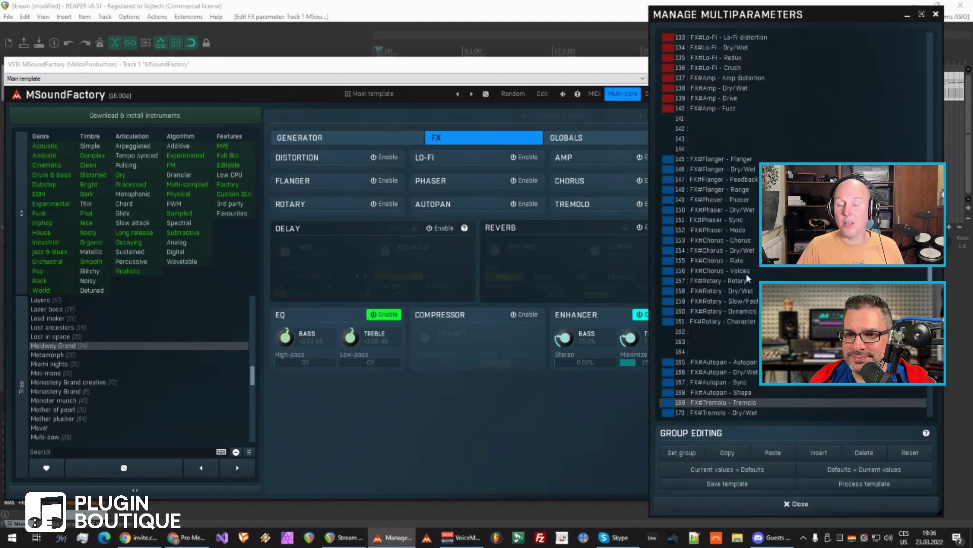
scroll(757, 193, "up", 3)
scroll(753, 168, "up", 3)
scroll(746, 91, "up", 3)
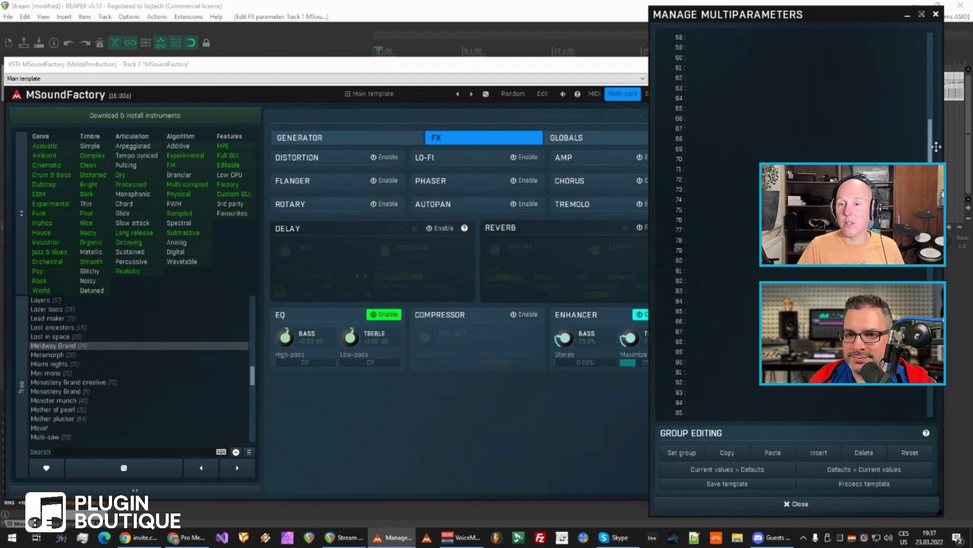
scroll(791, 229, "down", 3)
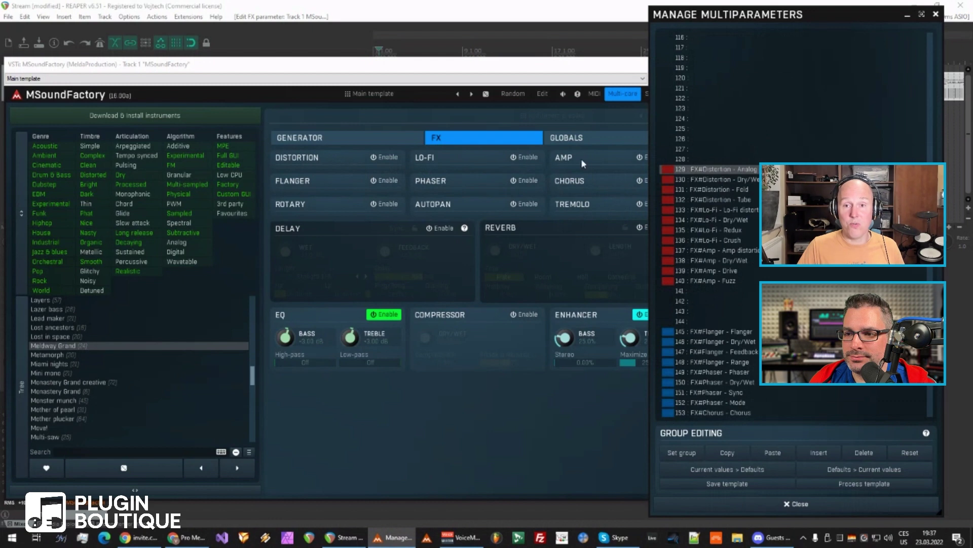
scroll(715, 228, "down", 3)
scroll(716, 228, "down", 3)
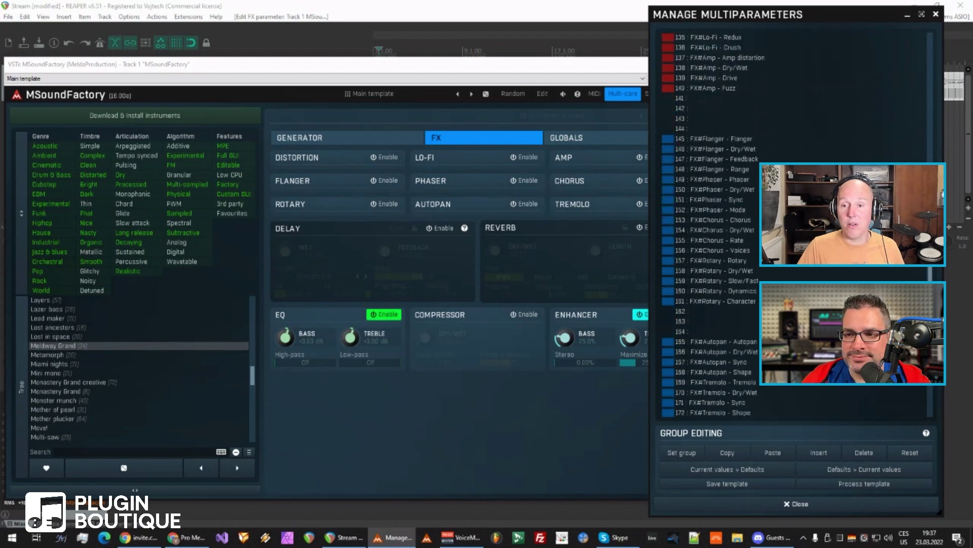
scroll(748, 285, "down", 3)
scroll(749, 285, "down", 1)
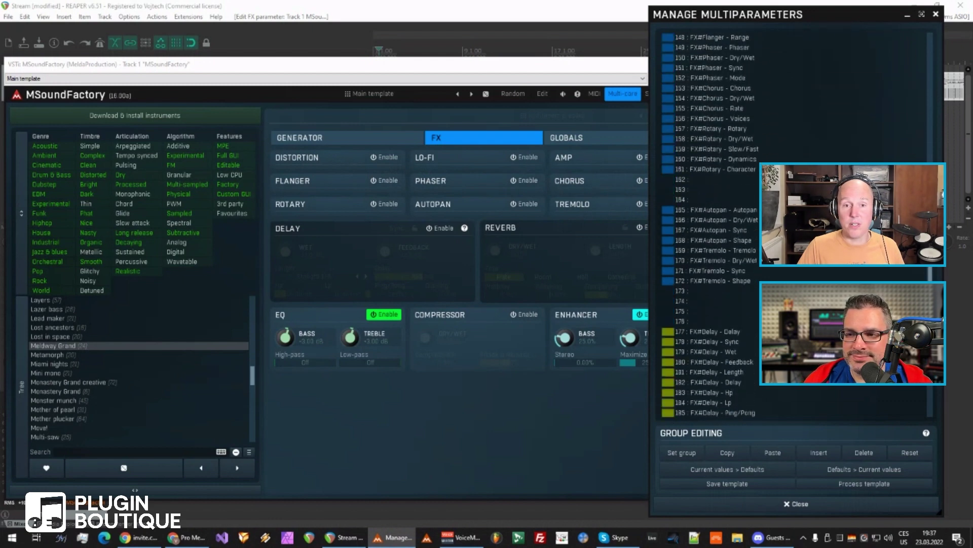
left_click(749, 284, "shift")
left_click(722, 290, "shift")
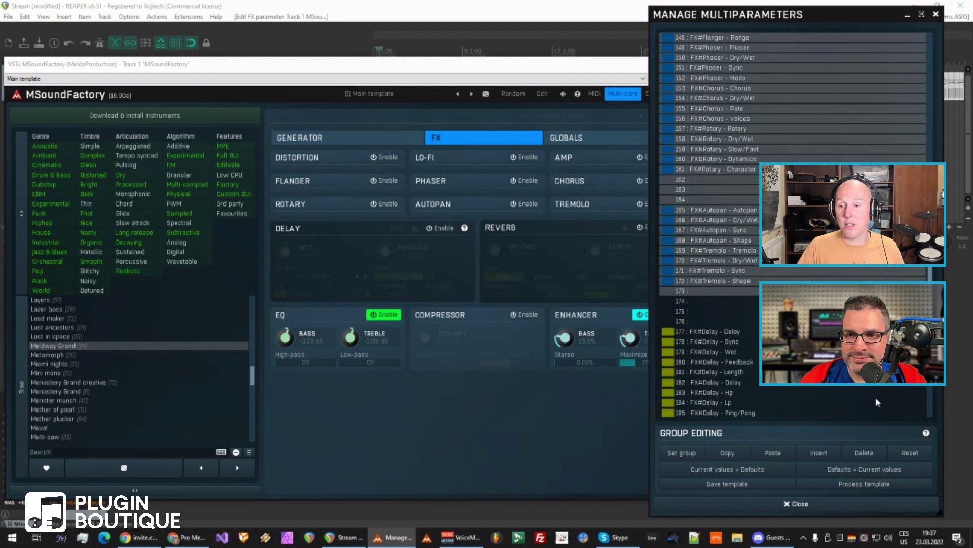
left_click(925, 454)
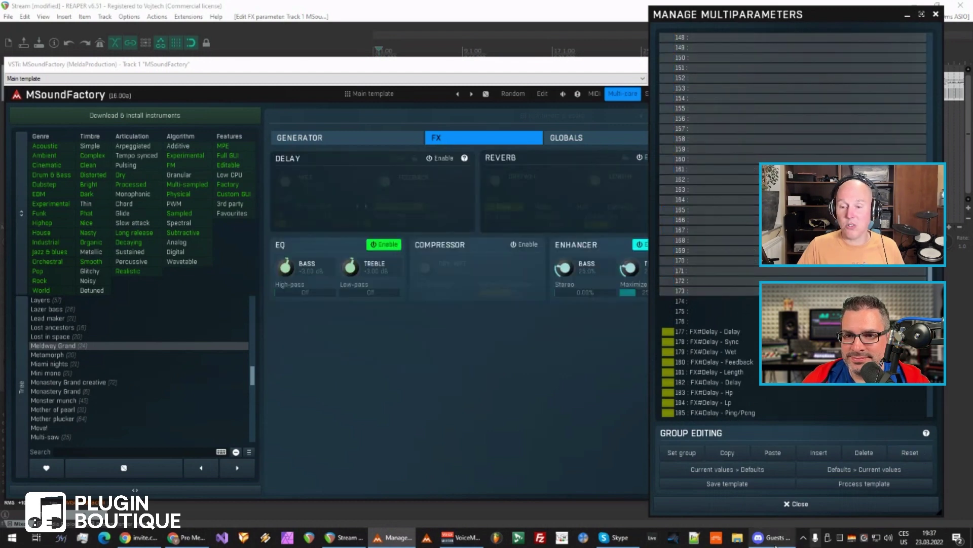
left_click(795, 504)
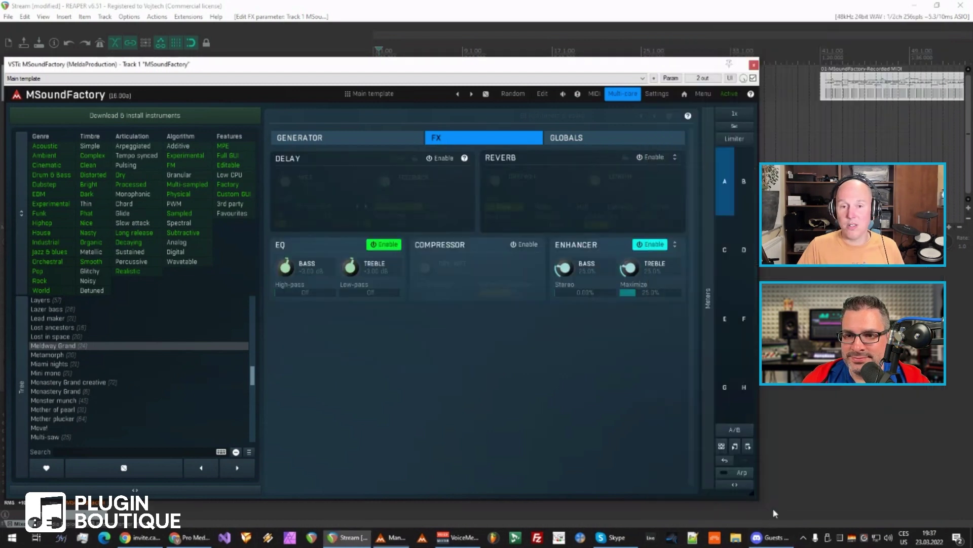
- Save the project with Ctrl+S and toggle the instrument's edit mode off and on
left_click(874, 389)
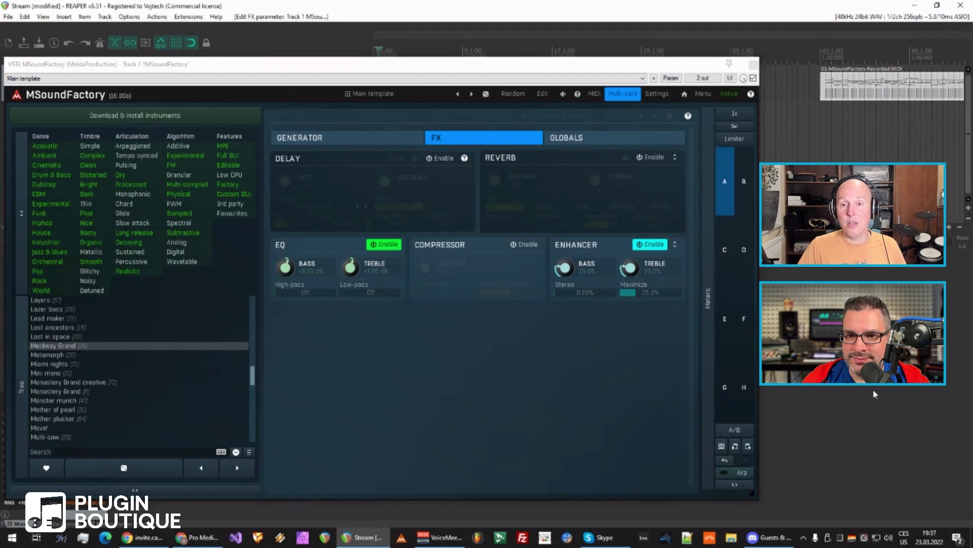
key("ctrl+s")
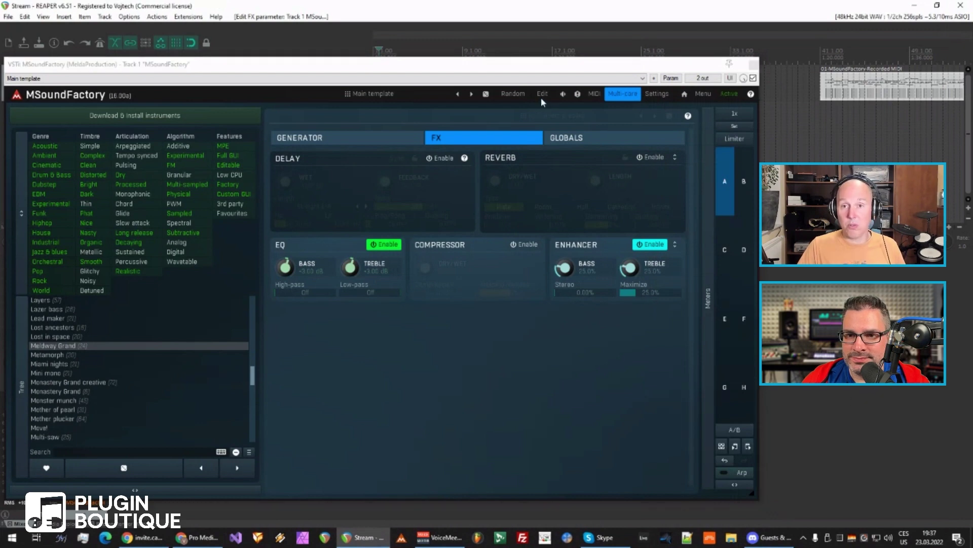
left_click(541, 95)
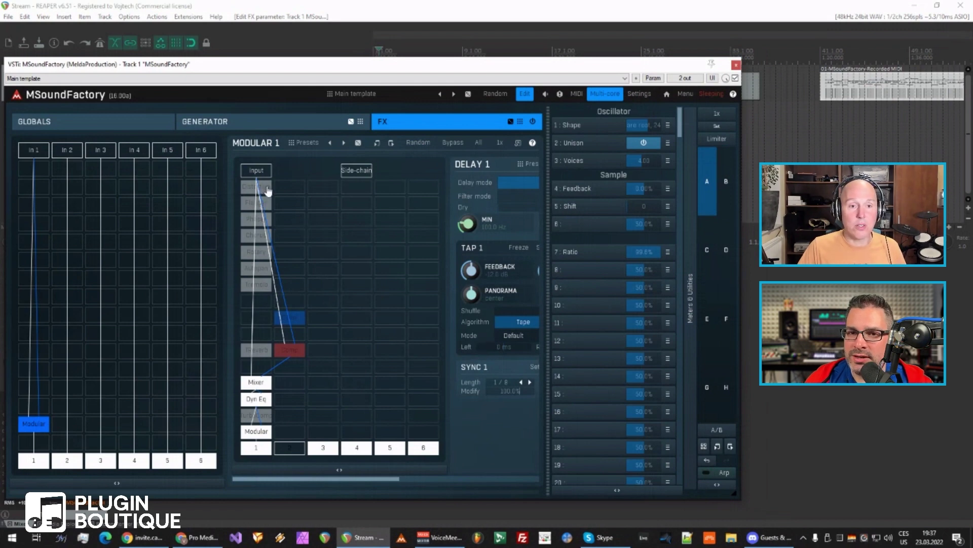
left_click(525, 93)
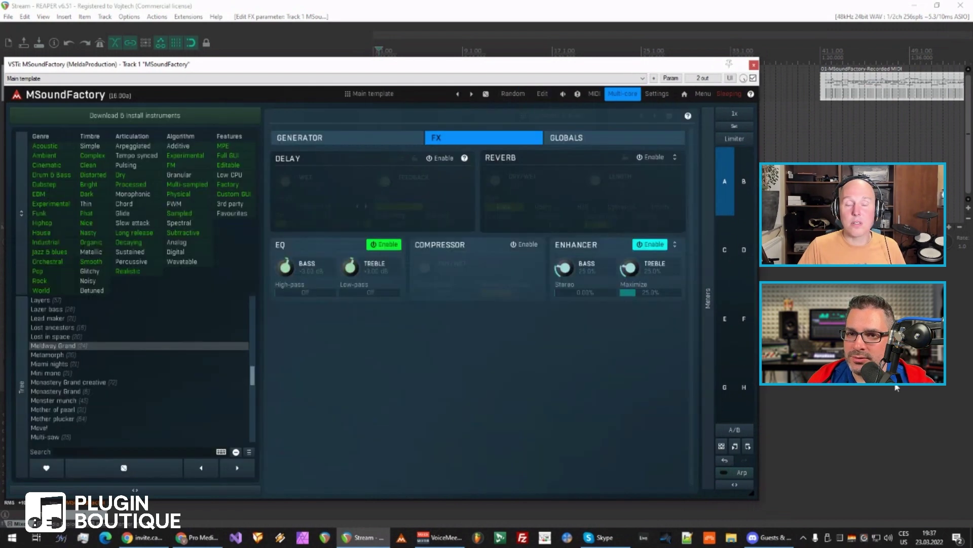
left_click(542, 94)
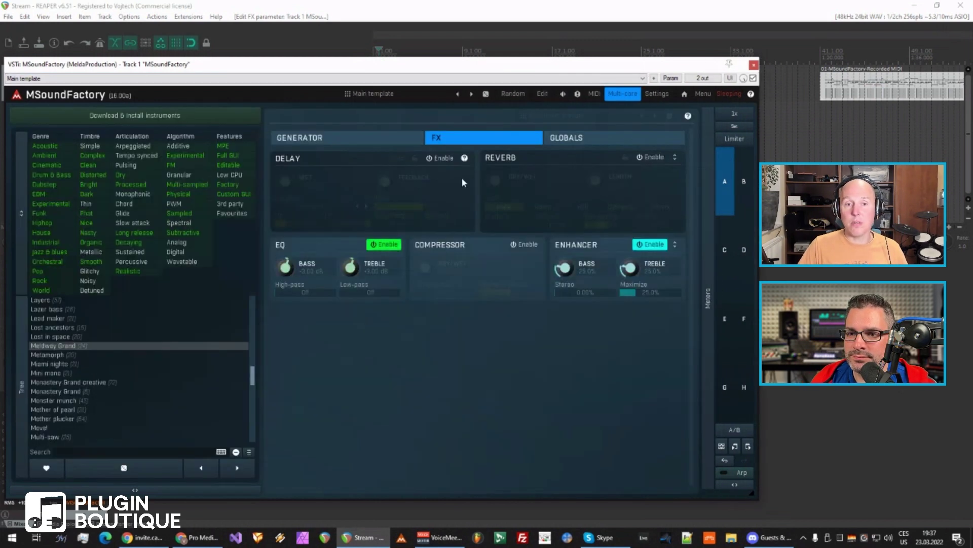
- Test the Compressor and Delay enable toggles, leaving both off, and open the modular view
left_click(523, 245)
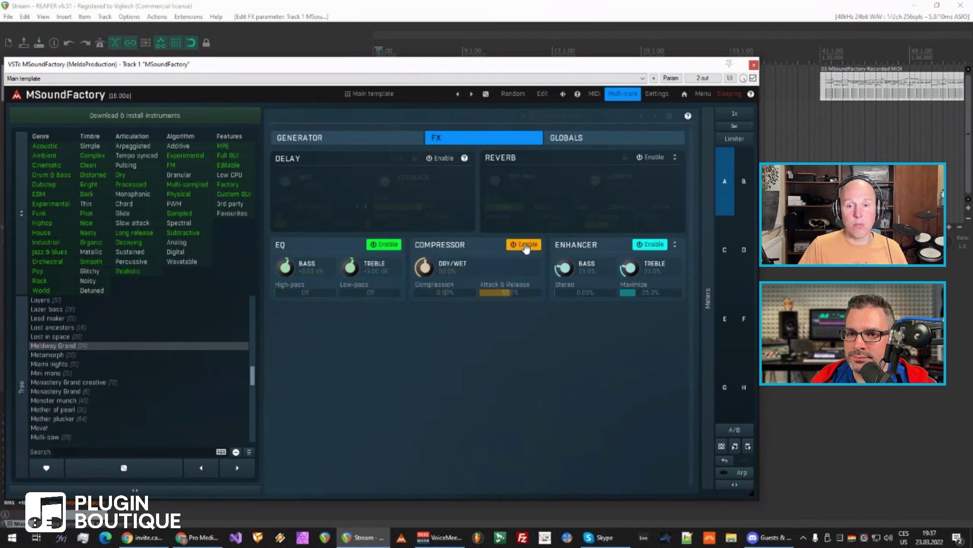
left_click(442, 158)
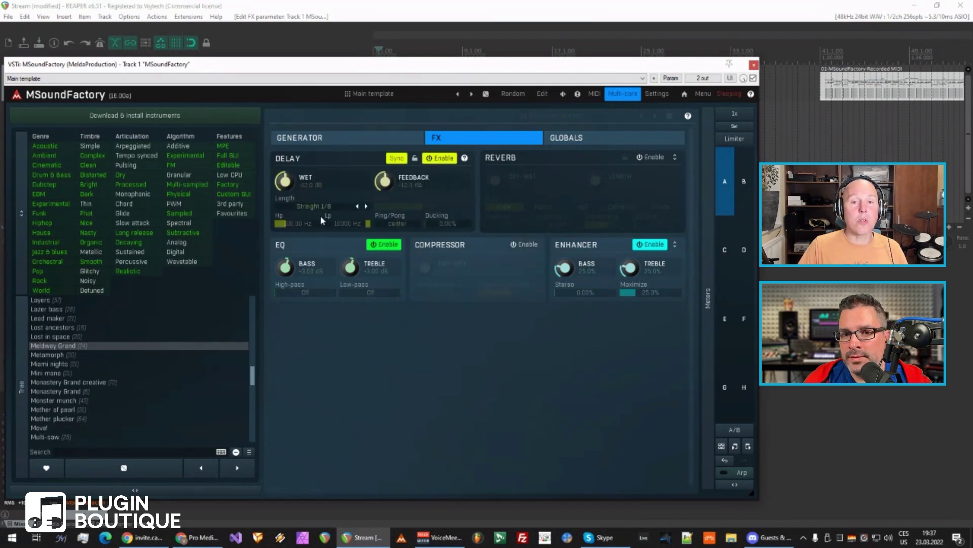
left_click(443, 159)
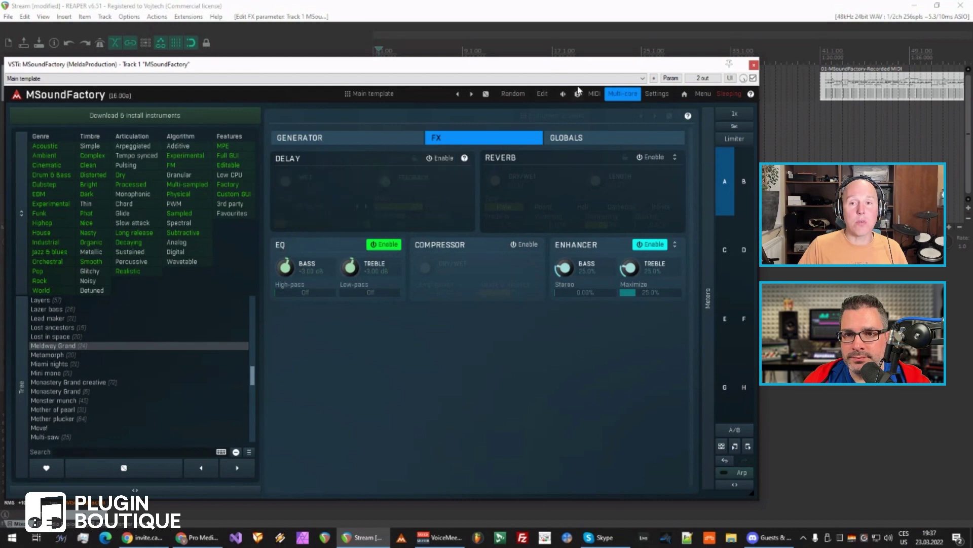
left_click(543, 94)
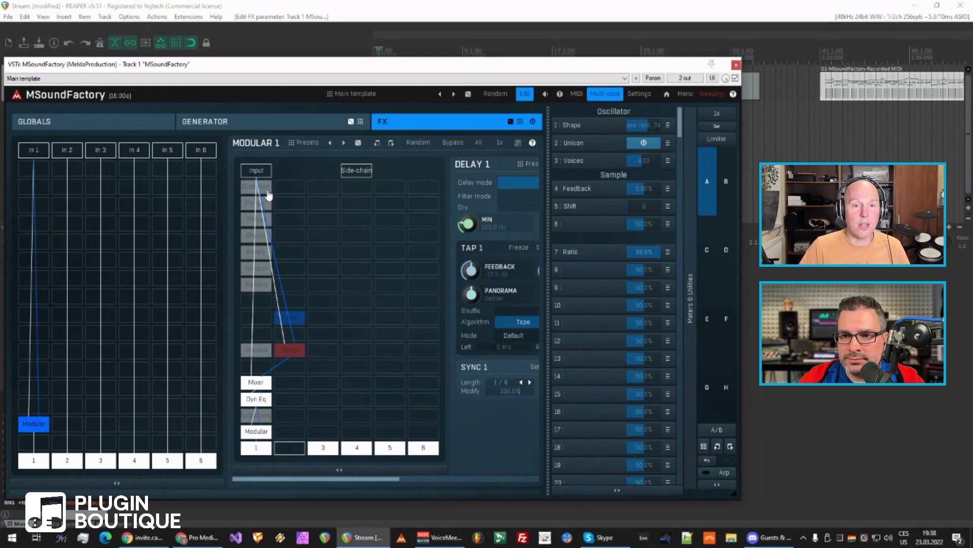
- Delete the four unused grey modules stacked below Input in the Modular 1 grid
key("Delete")
left_click(259, 220)
key("Delete")
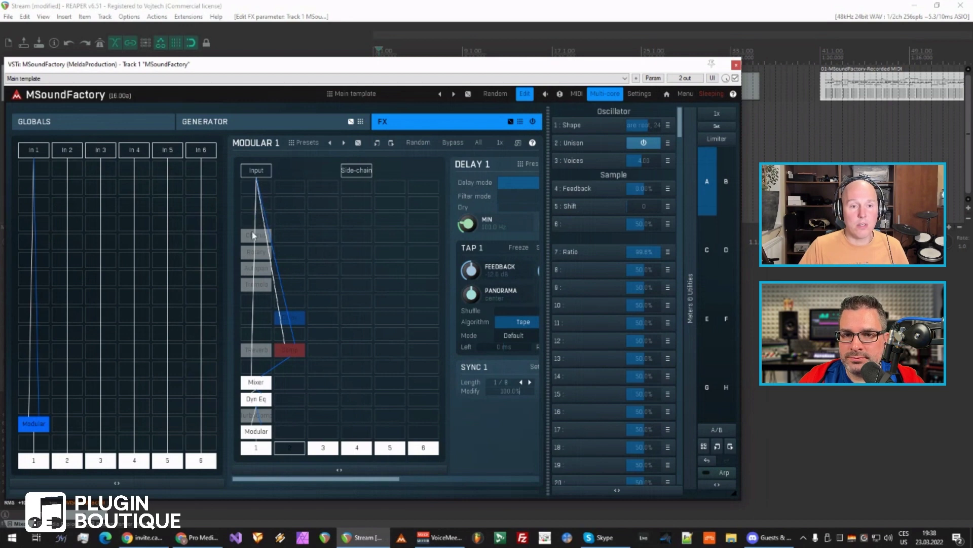
key("Delete")
left_click(254, 285)
key("Delete")
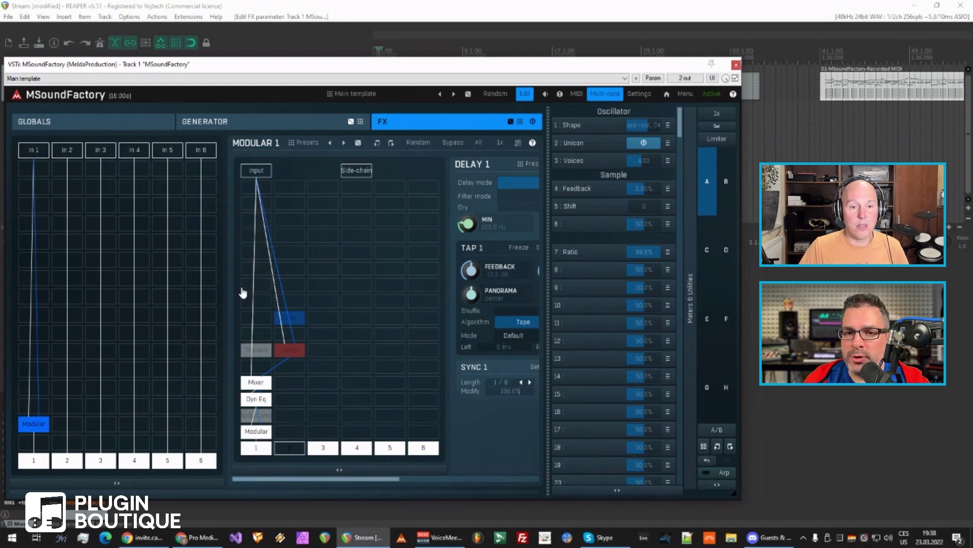